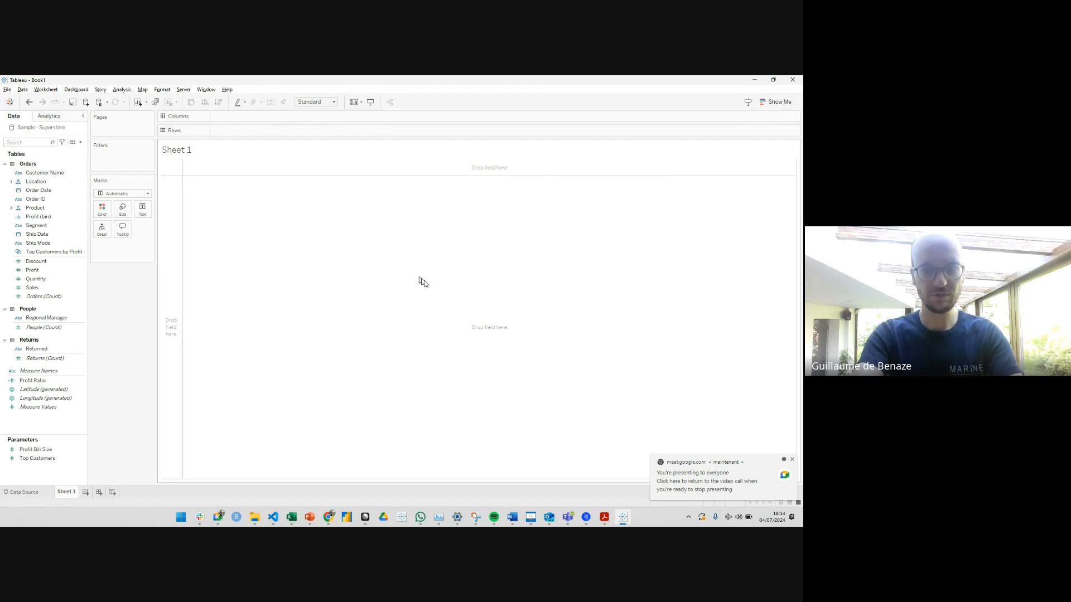
# - Build a line chart of total Sales by year of Order Date on Sheet 1 and inspect its yearly points
pyautogui.click(793, 460)
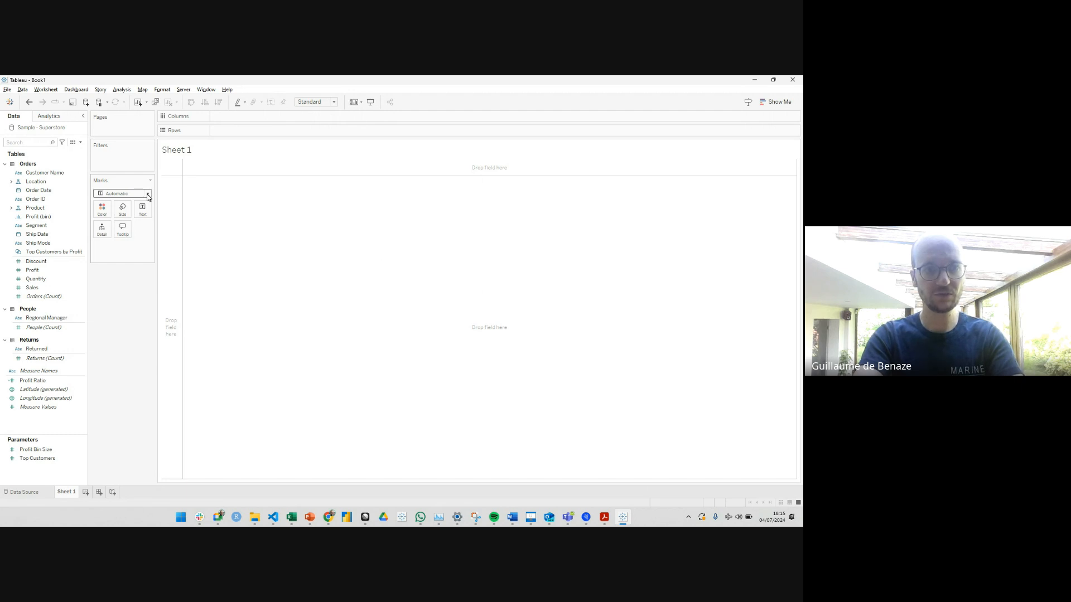
pyautogui.click(73, 279)
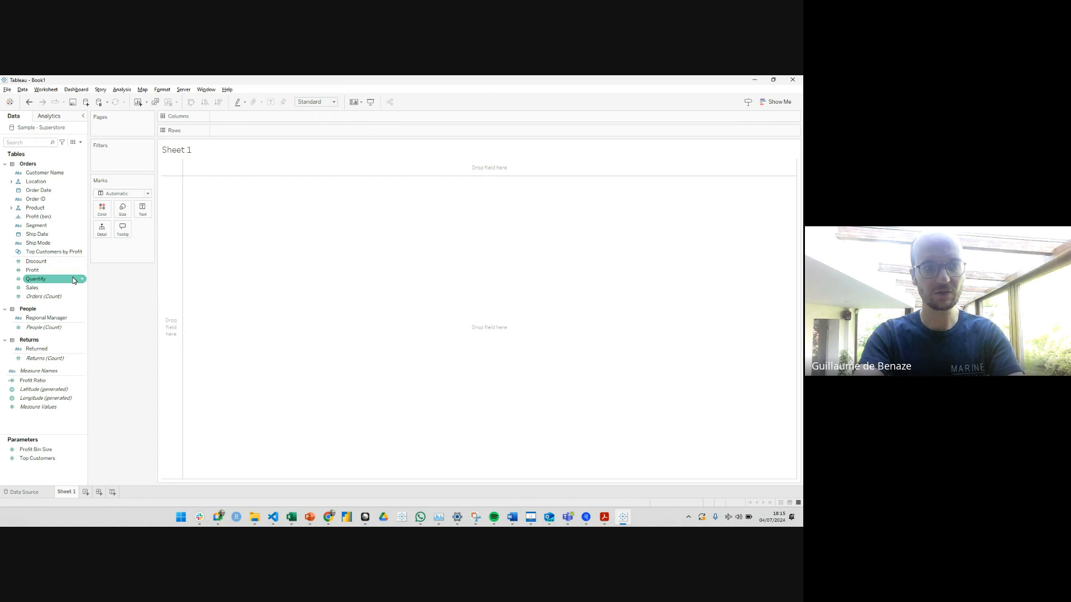
pyautogui.click(62, 288)
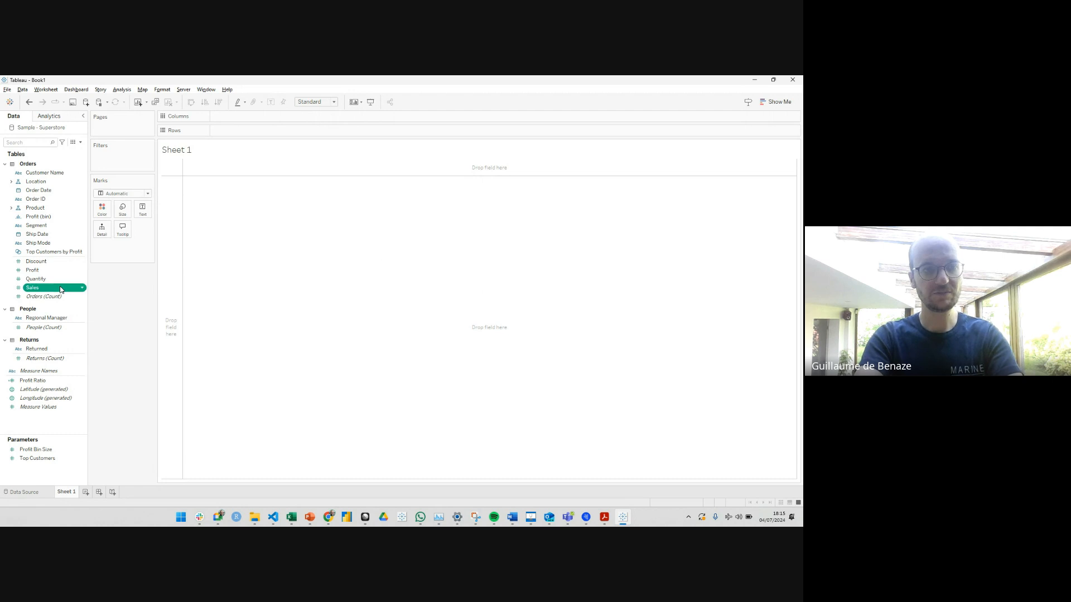
pyautogui.doubleClick(61, 288)
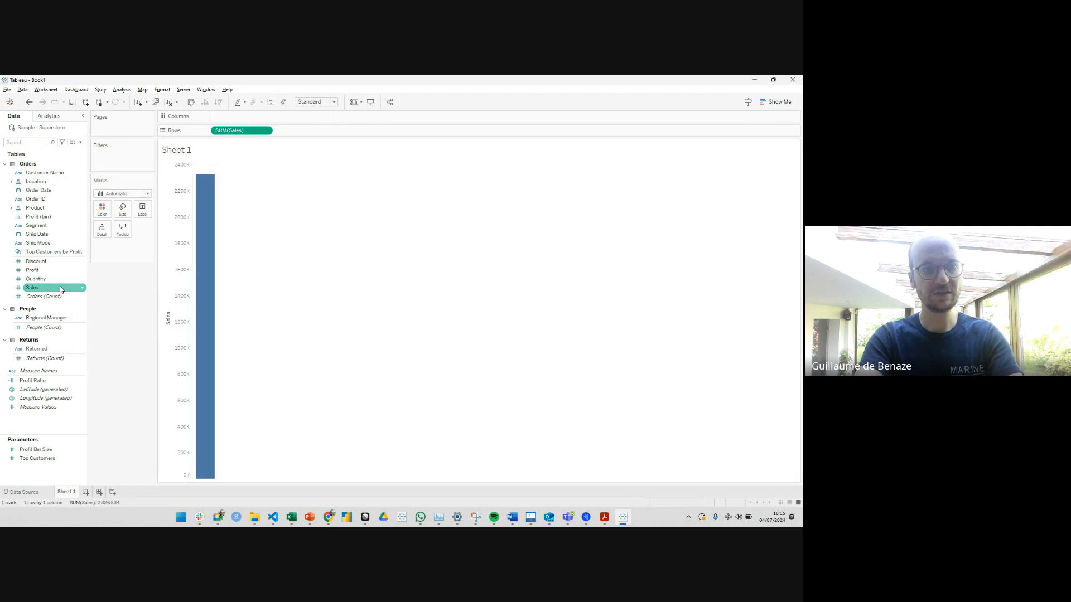
pyautogui.click(51, 196)
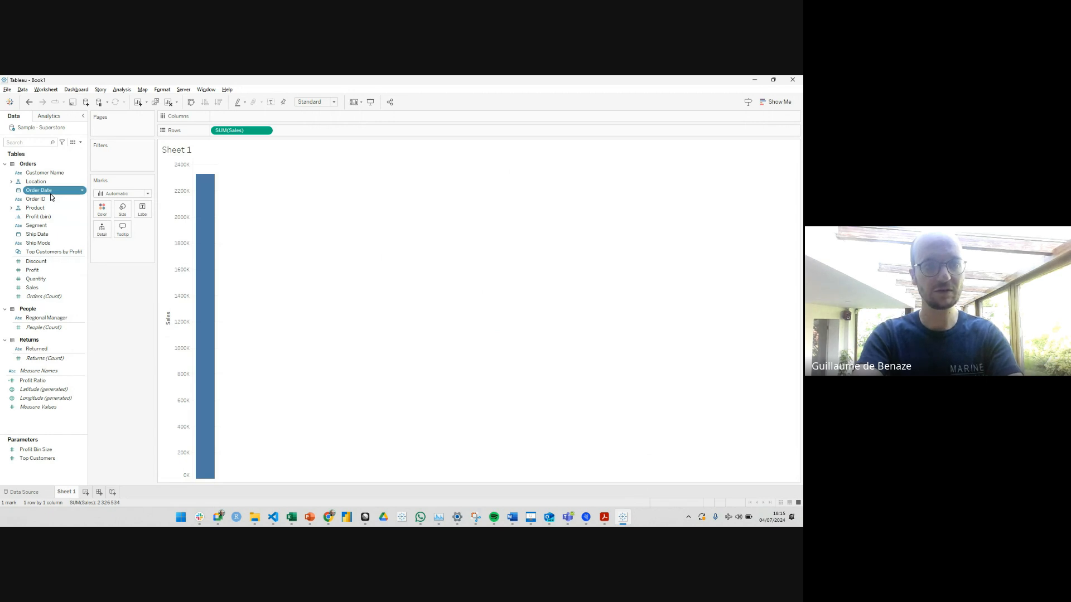
pyautogui.doubleClick(52, 196)
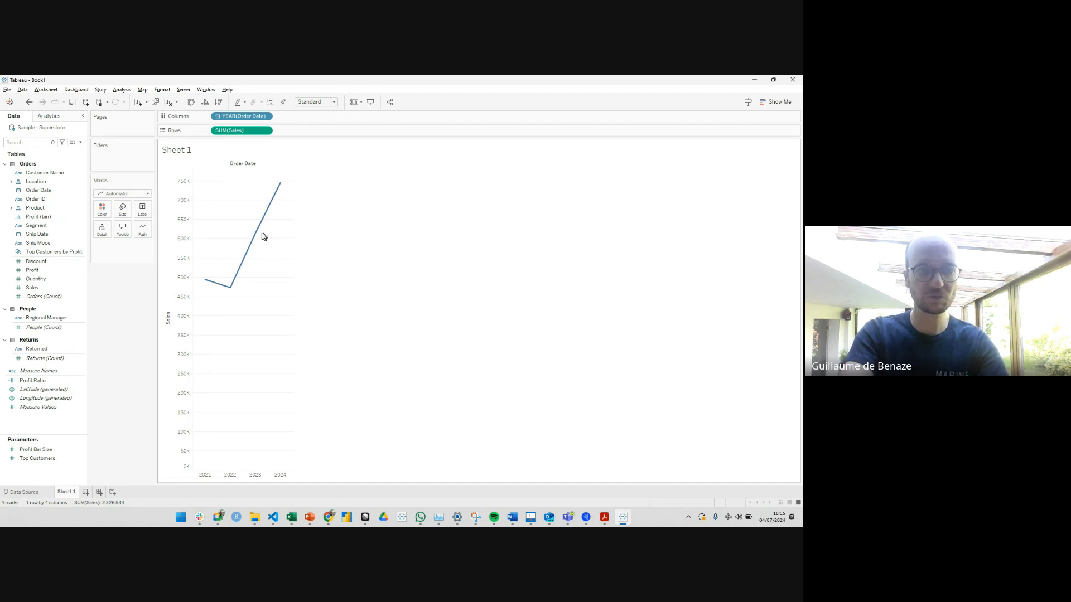
pyautogui.click(50, 450)
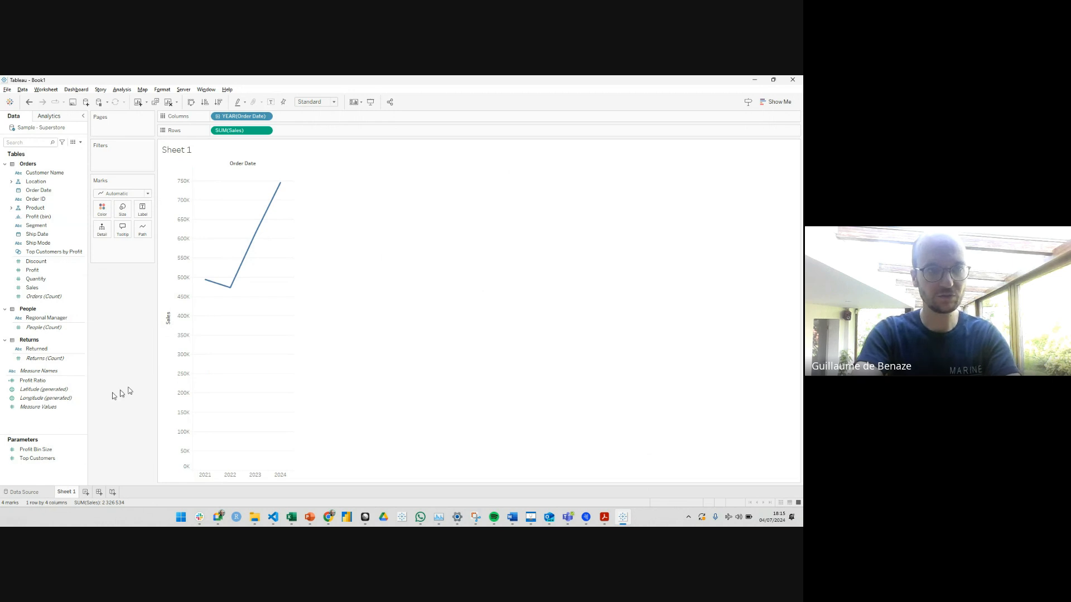
pyautogui.moveTo(263, 221)
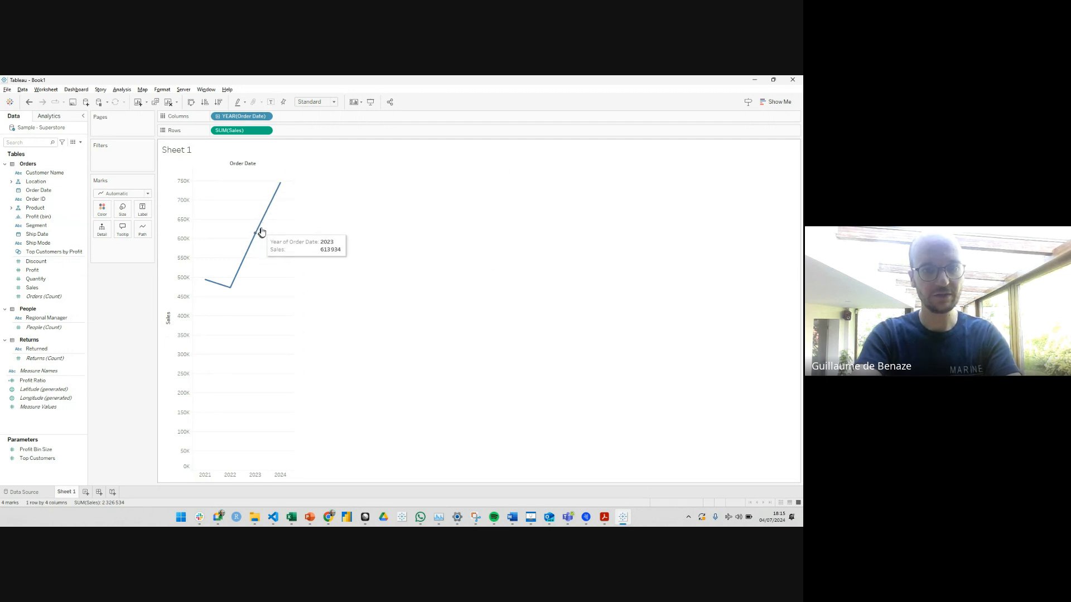
pyautogui.moveTo(283, 190)
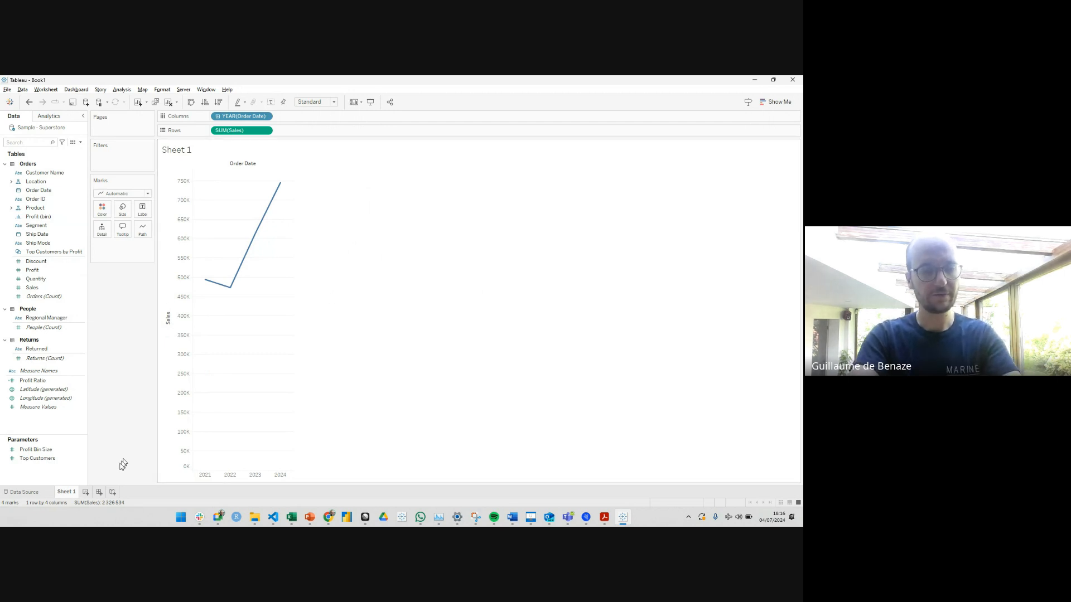
# - Create a new worksheet, add the Waterfall & KPI Tree viz extension by DataMa as its mark type, and allow it to run
pyautogui.click(86, 492)
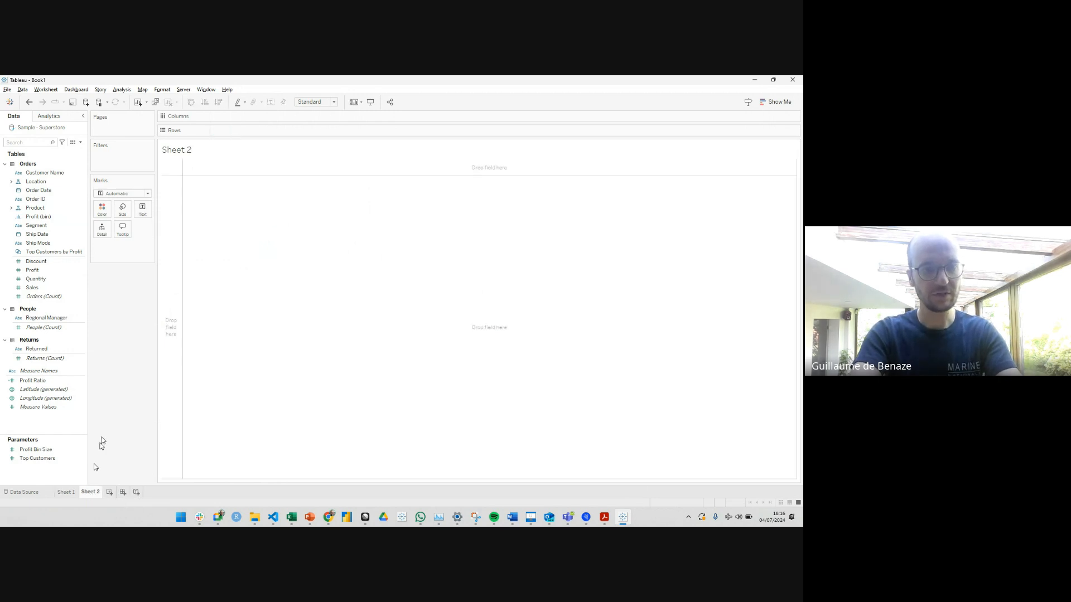
pyautogui.click(148, 193)
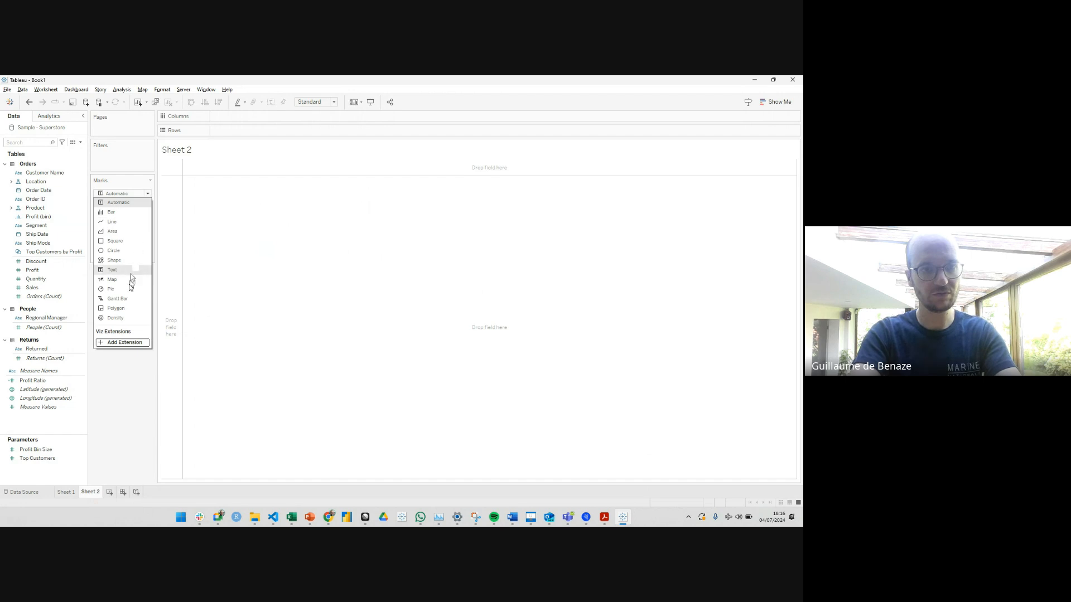
pyautogui.click(122, 343)
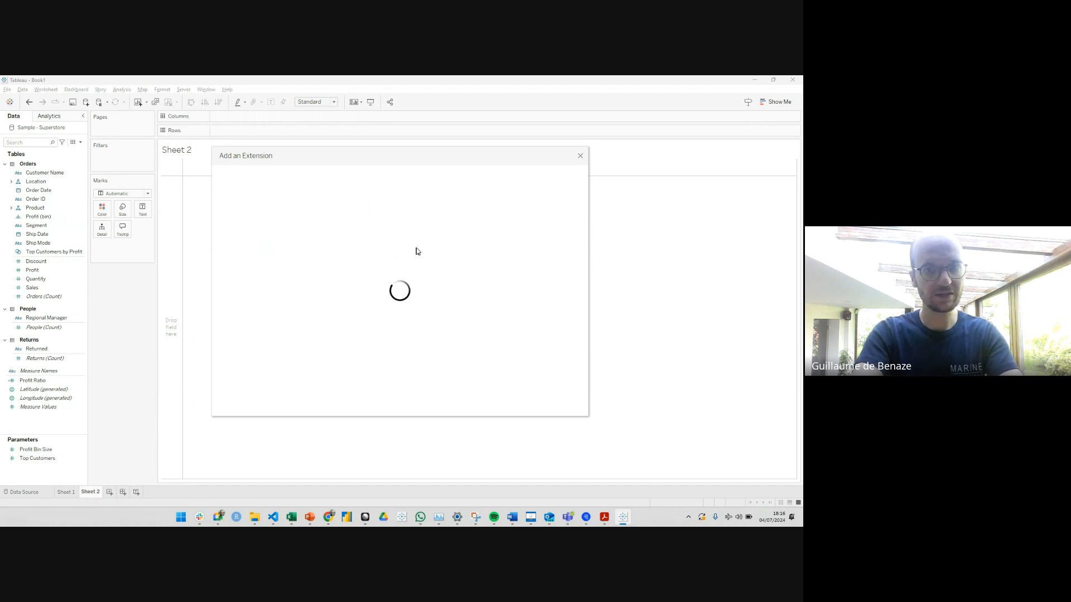
pyautogui.scroll(-3, 429, 251)
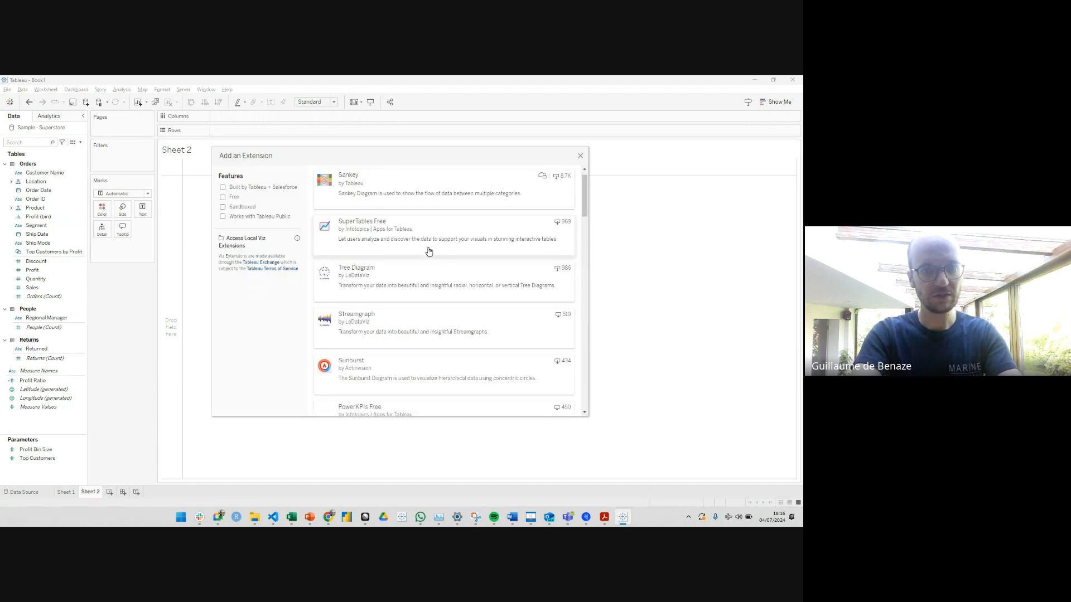
pyautogui.scroll(-3, 429, 251)
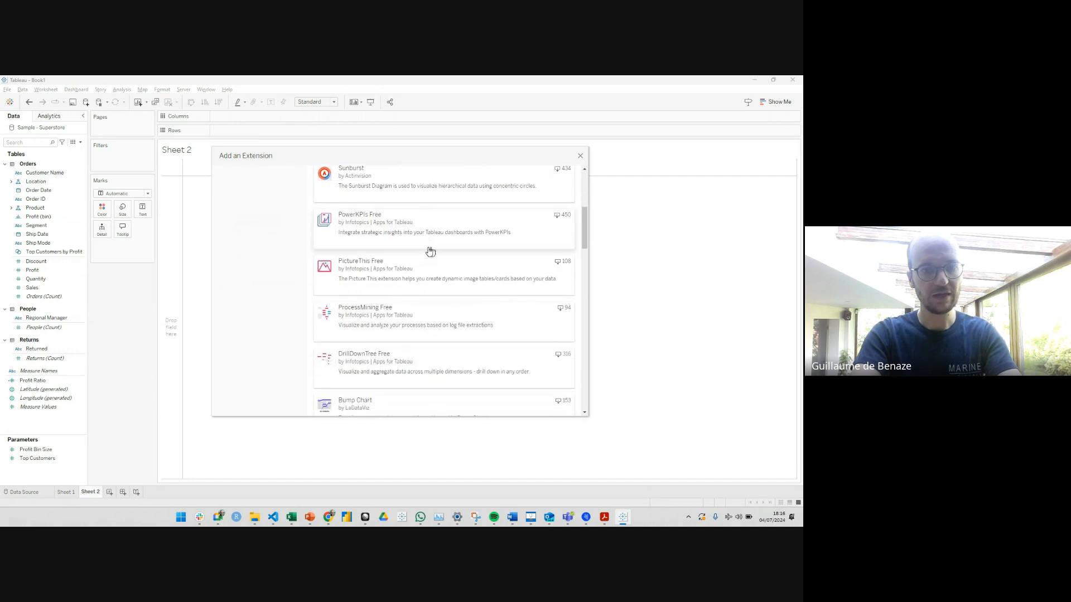
pyautogui.scroll(-3, 430, 251)
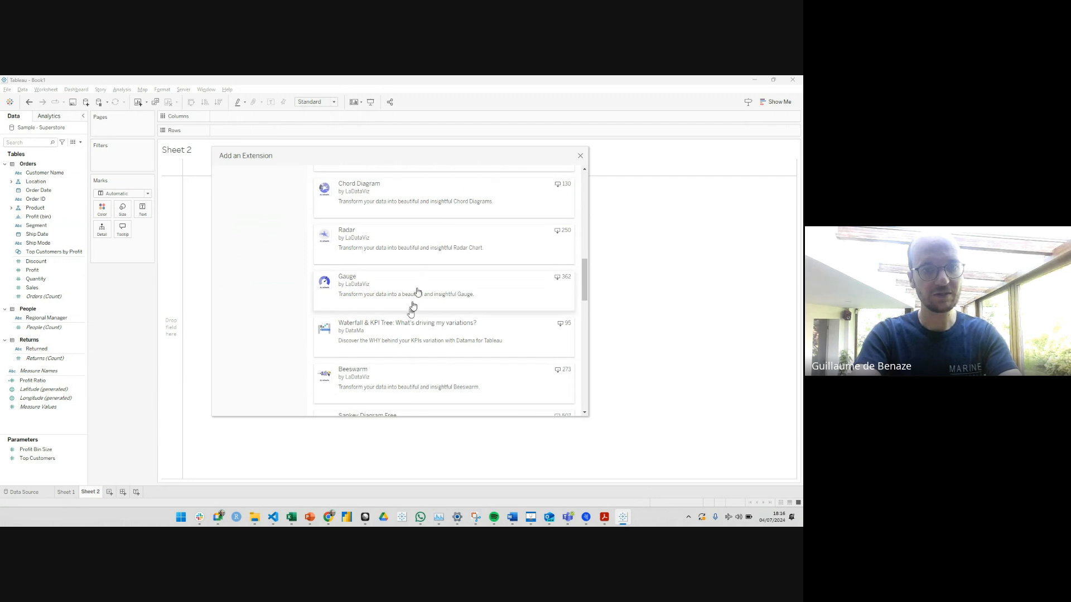
pyautogui.click(393, 346)
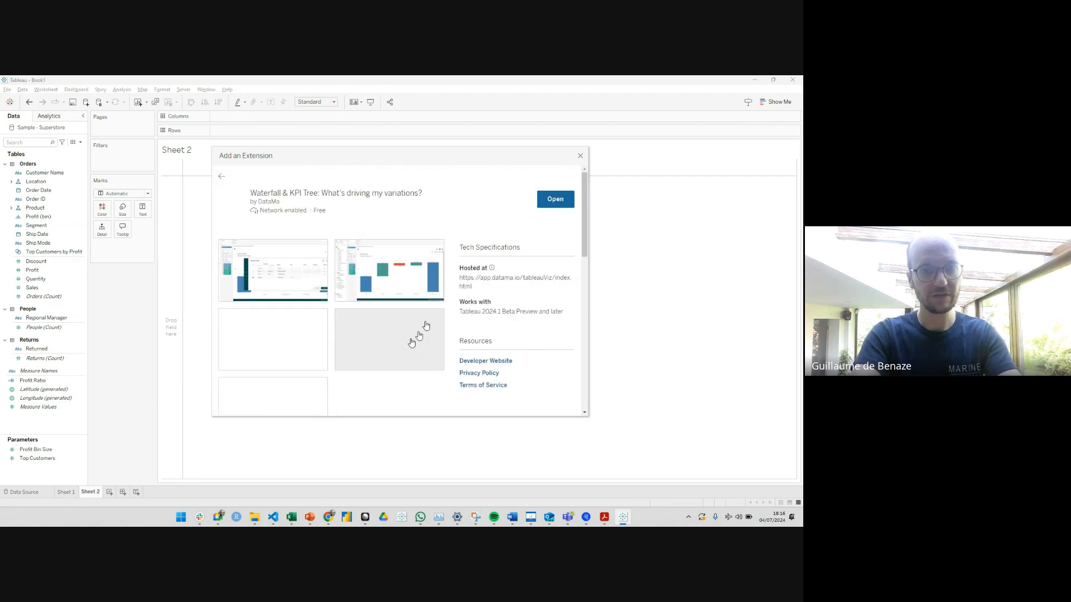
pyautogui.click(555, 199)
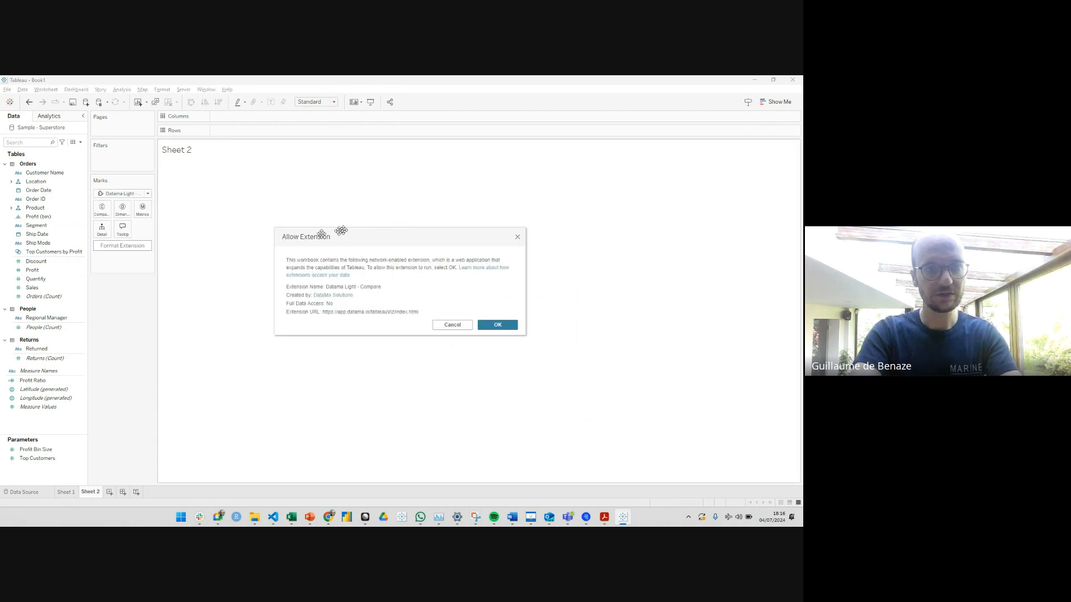
pyautogui.click(498, 325)
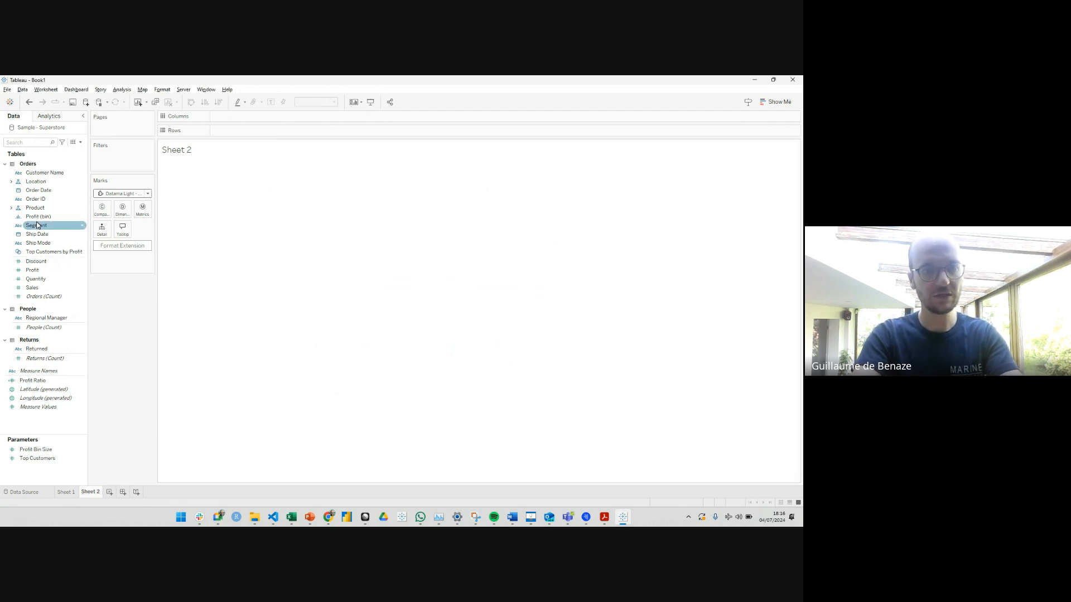
# - Assign Order Date as the extension's comparison field and Sales as its metric to build the yearly waterfall
pyautogui.moveTo(38, 194); pyautogui.dragTo(104, 210)
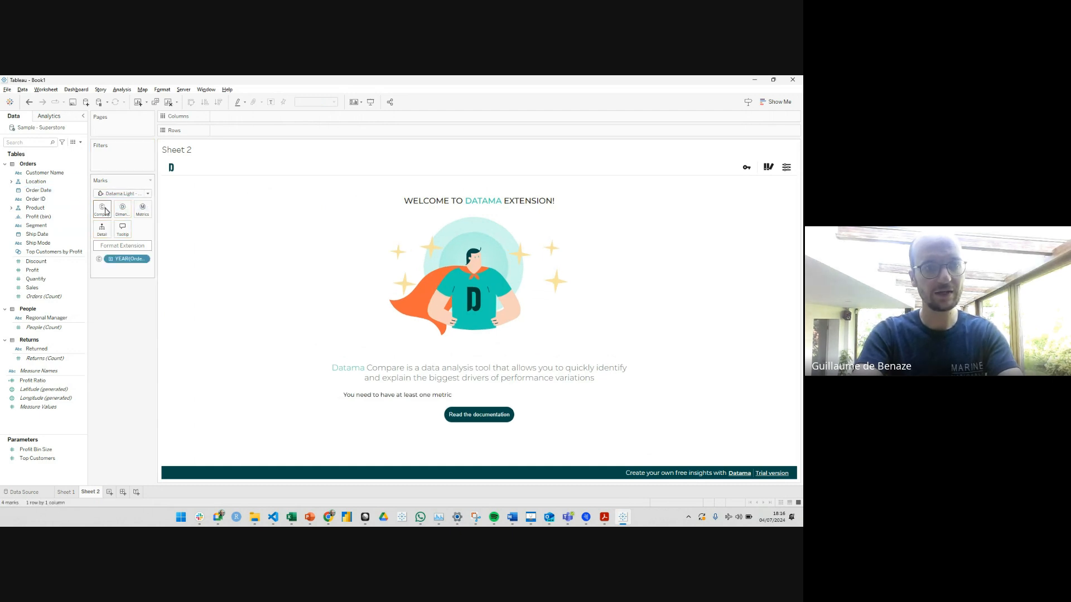
pyautogui.click(22, 228)
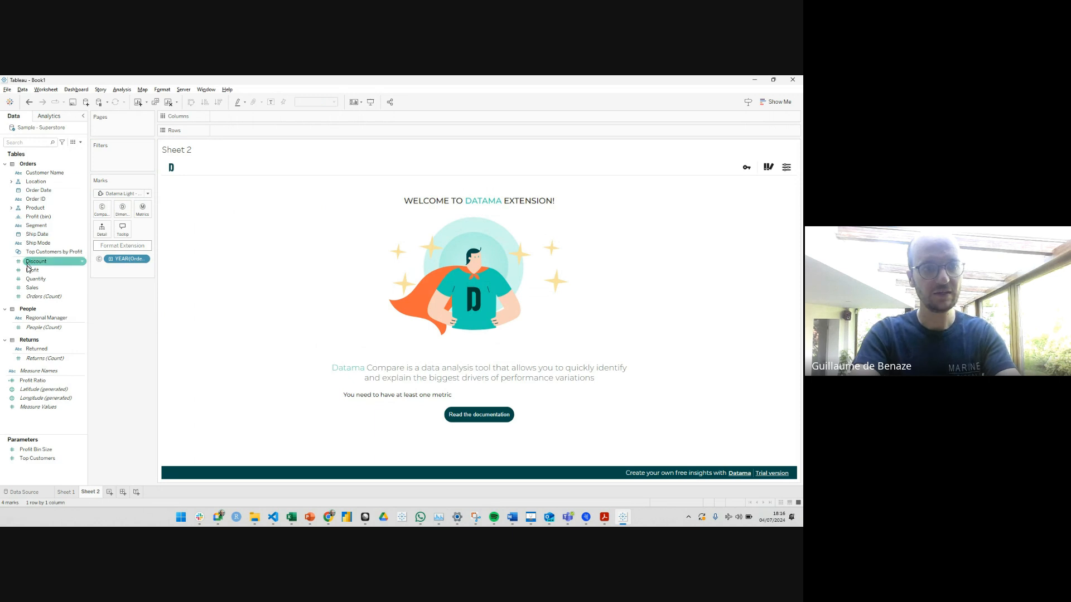
pyautogui.moveTo(30, 288); pyautogui.dragTo(139, 215)
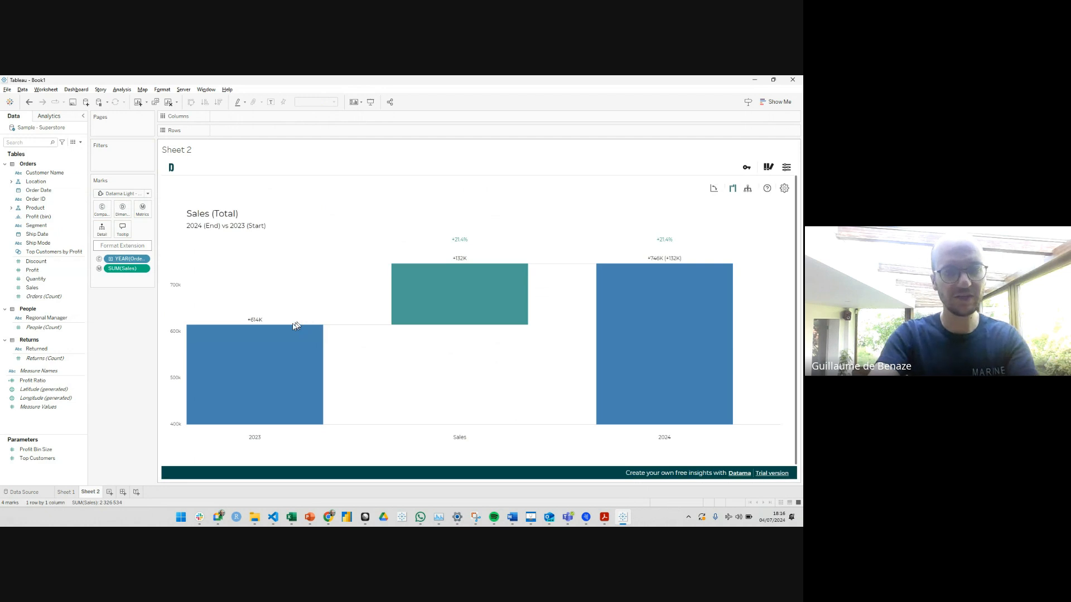
pyautogui.moveTo(277, 331)
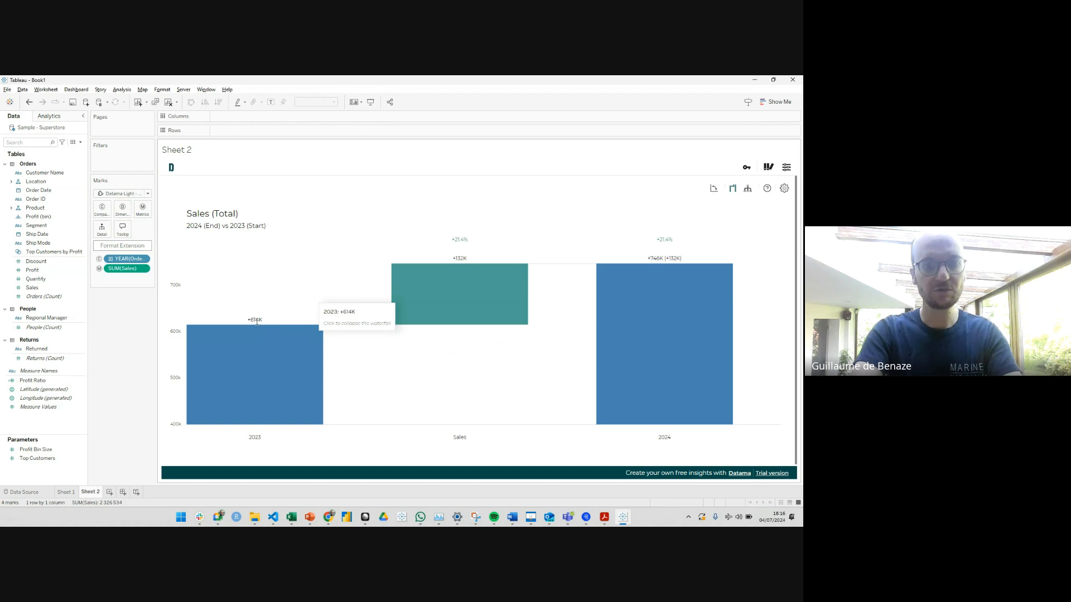
pyautogui.moveTo(659, 258)
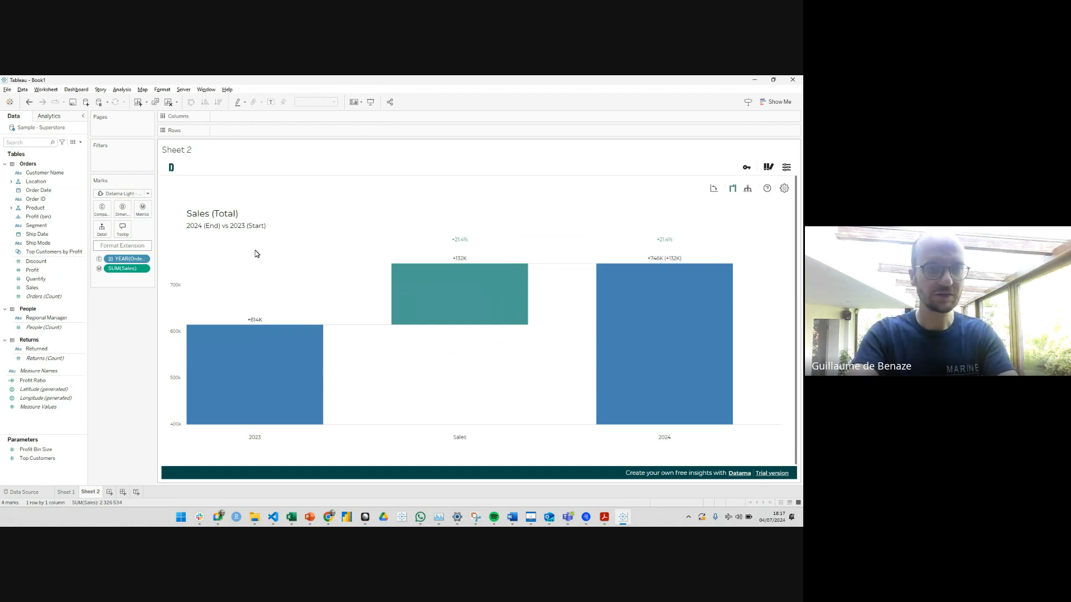
# - Add Segment as a dimension of the extension and expand the waterfall's Sales variation bar by segment
pyautogui.click(55, 228)
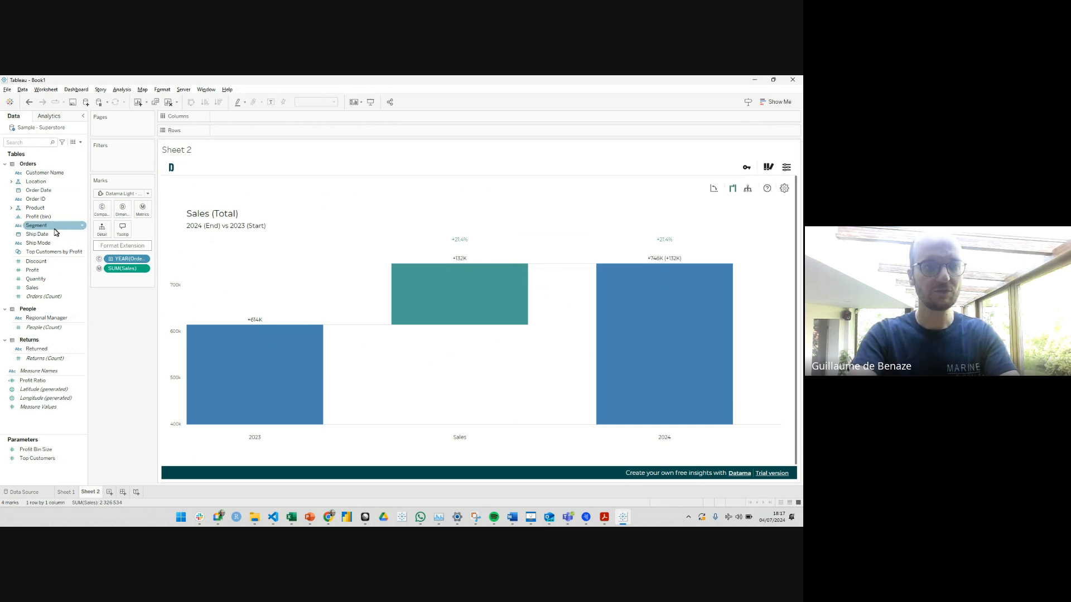
pyautogui.moveTo(36, 228); pyautogui.dragTo(128, 220)
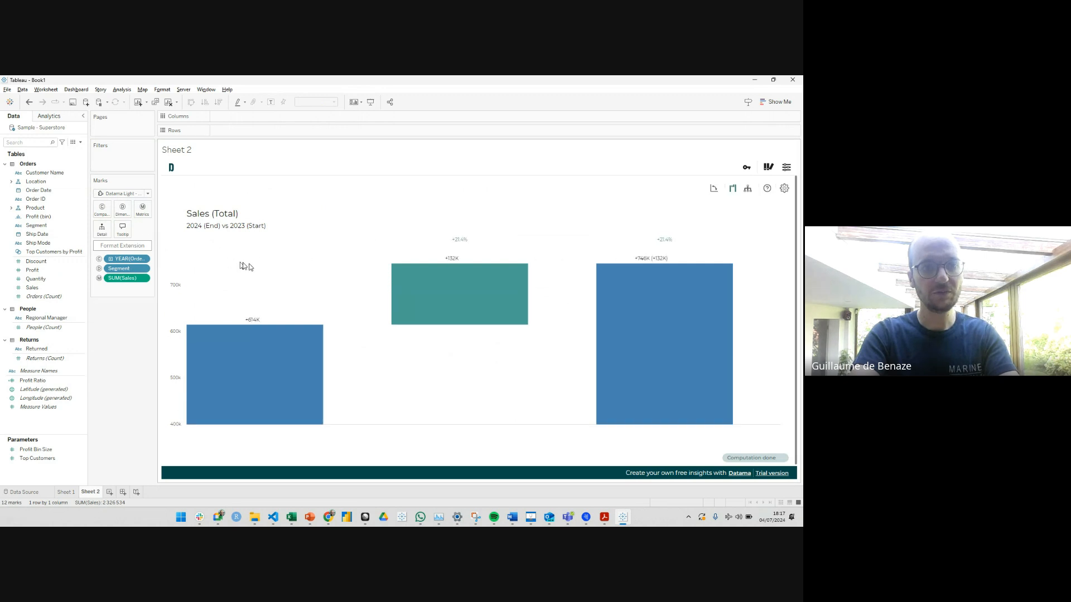
pyautogui.click(445, 289)
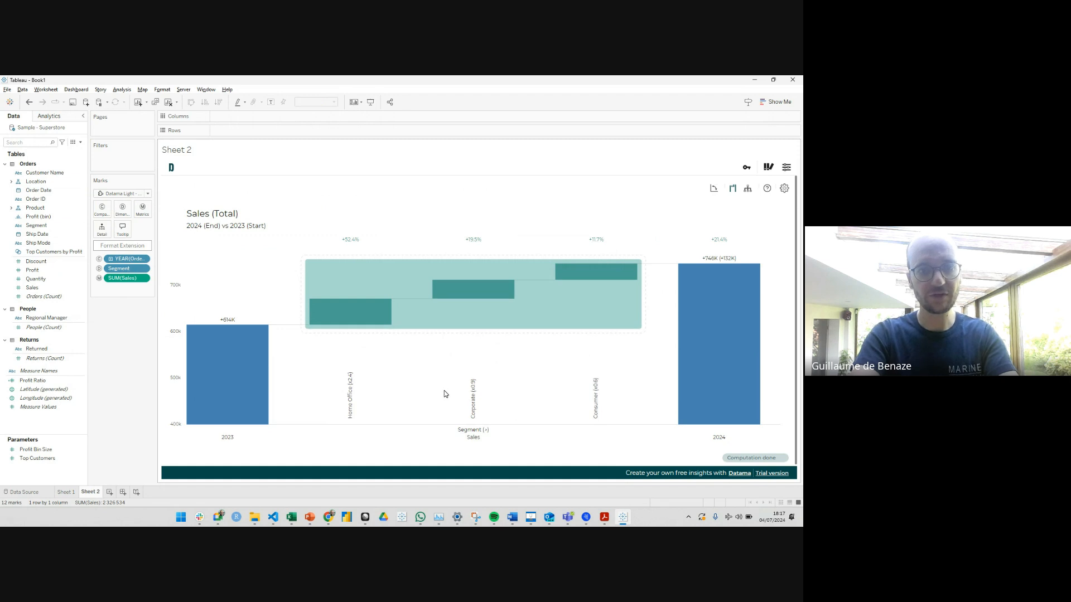
pyautogui.moveTo(379, 306)
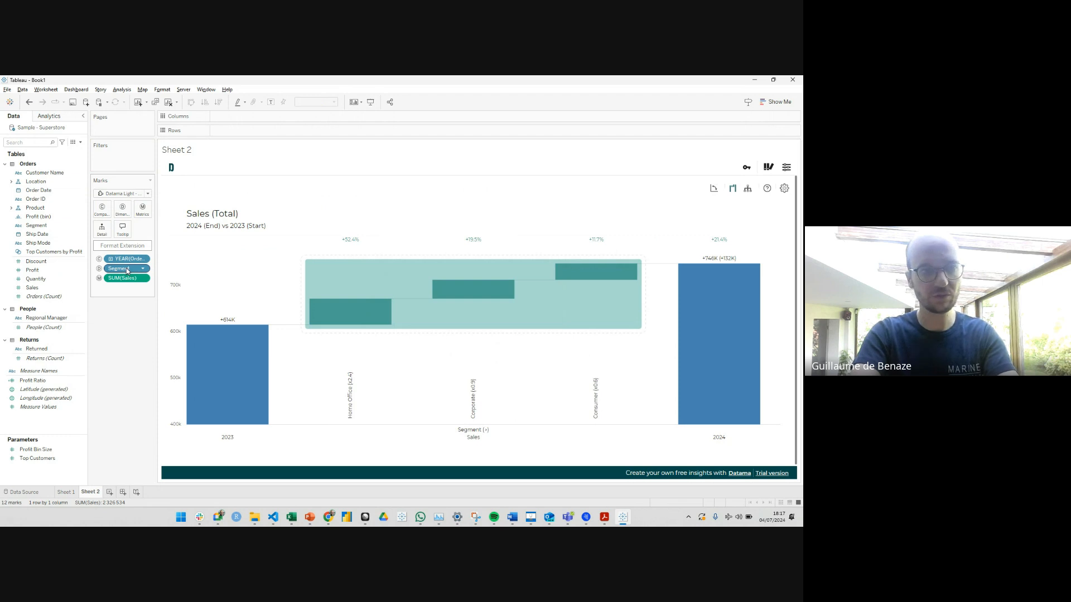
# - Add Product (Category) and Location (Country/Region) as further dimensions and expand the Sales variation bar again
pyautogui.moveTo(127, 270); pyautogui.dragTo(122, 210)
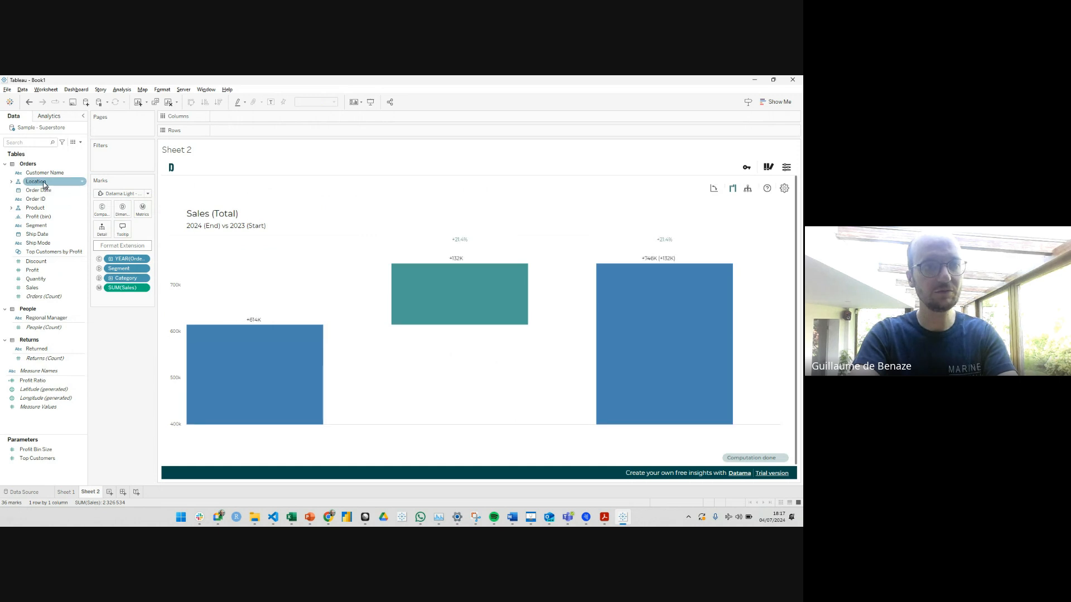
pyautogui.moveTo(44, 186); pyautogui.dragTo(121, 209)
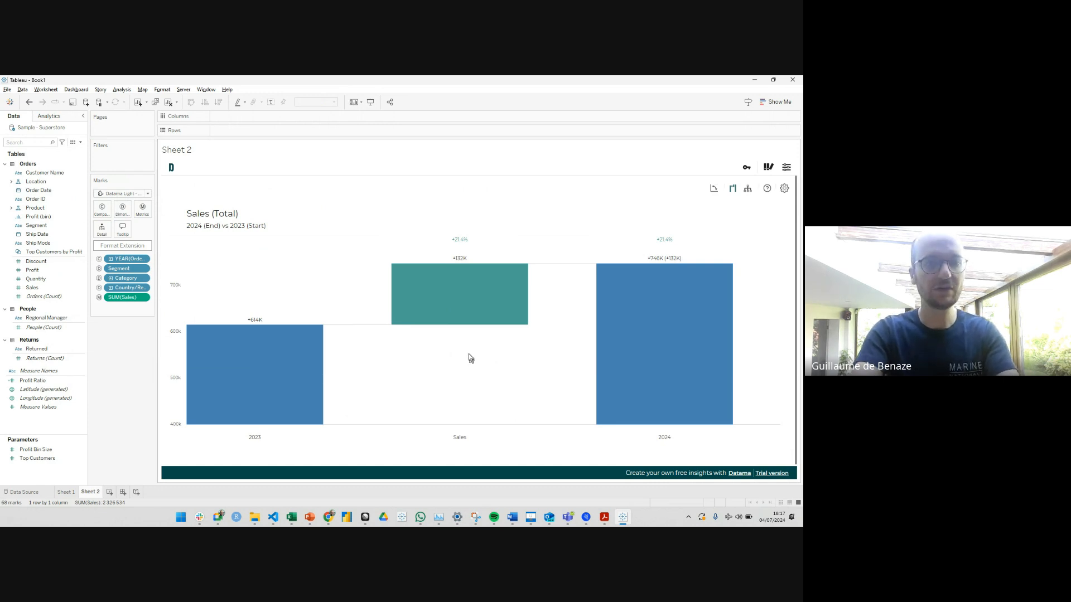
pyautogui.click(447, 292)
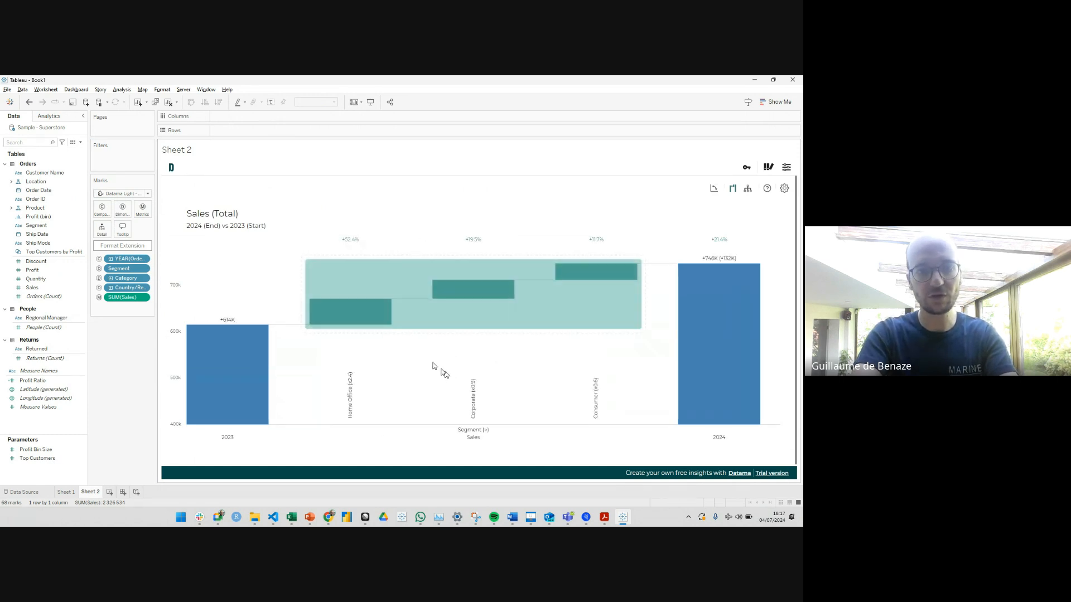
# - Check which dimensions are offered for splitting the waterfall's Home Office bar
pyautogui.rightClick(366, 310)
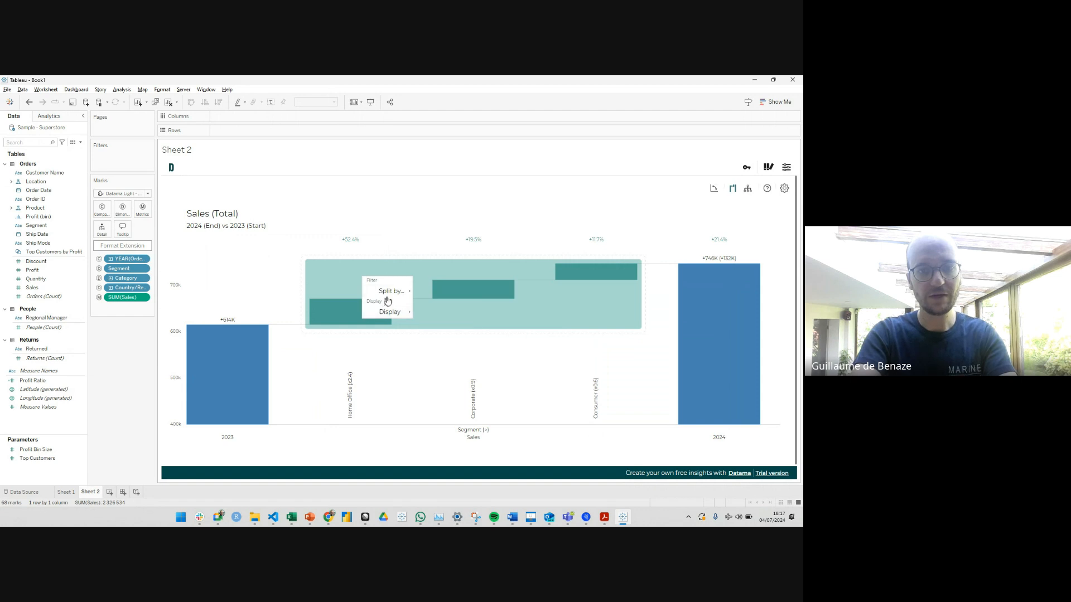
pyautogui.moveTo(392, 293)
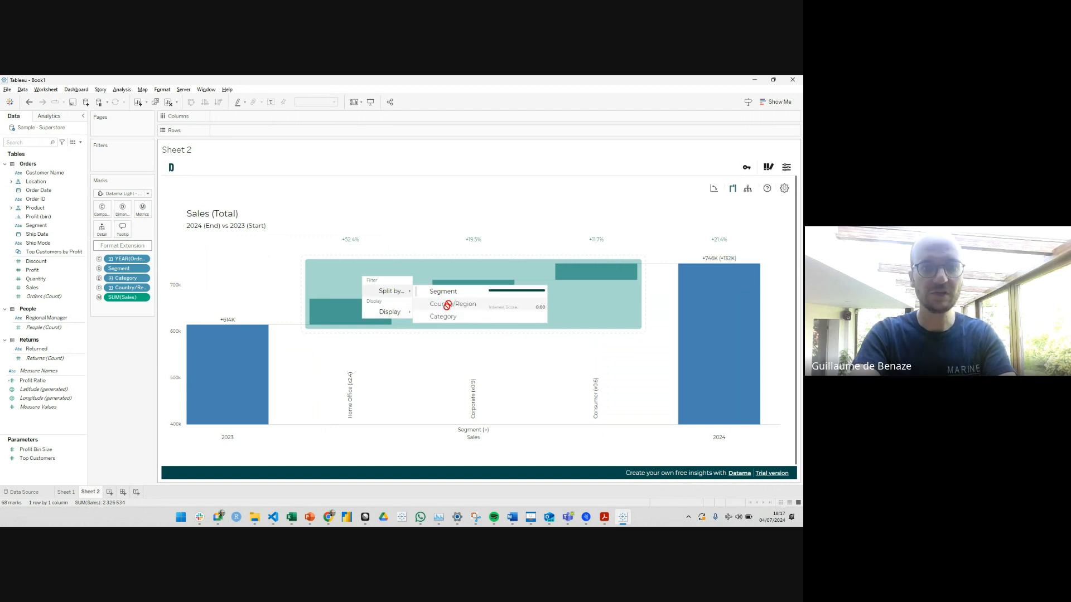
pyautogui.click(468, 351)
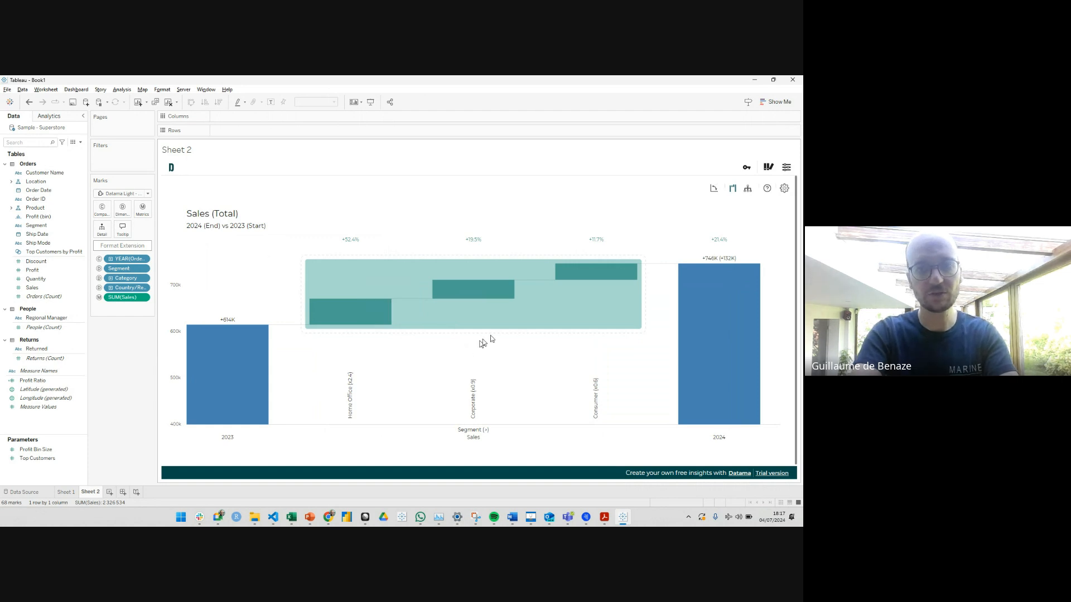
# - Enter the Datama license key in the extension and save it
pyautogui.click(746, 169)
pyautogui.click(677, 171)
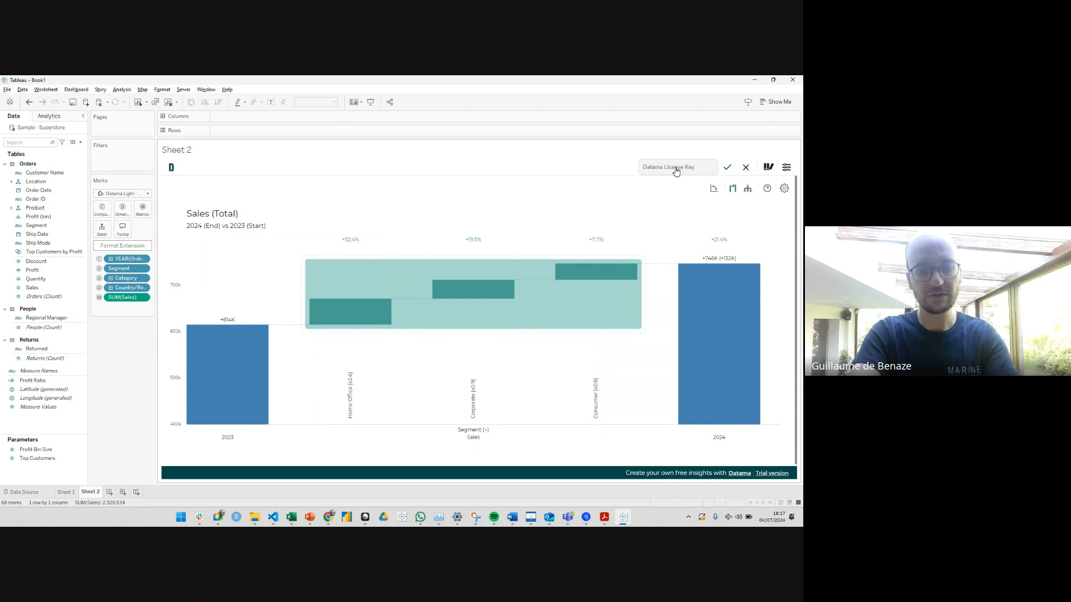
pyautogui.hotkey('ctrl', 'v')
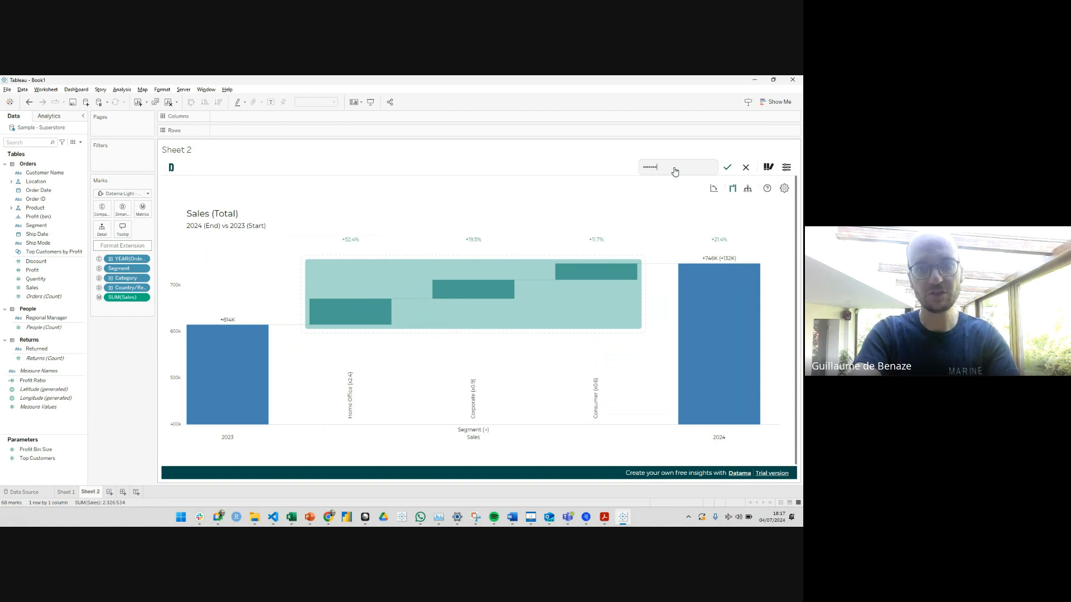
pyautogui.click(727, 167)
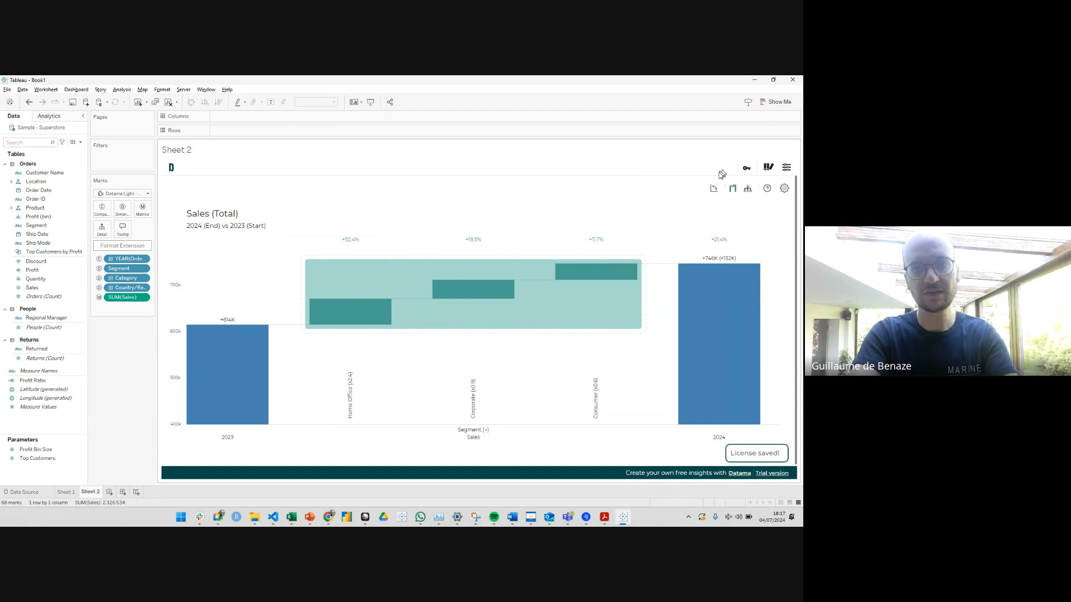
pyautogui.click(465, 300)
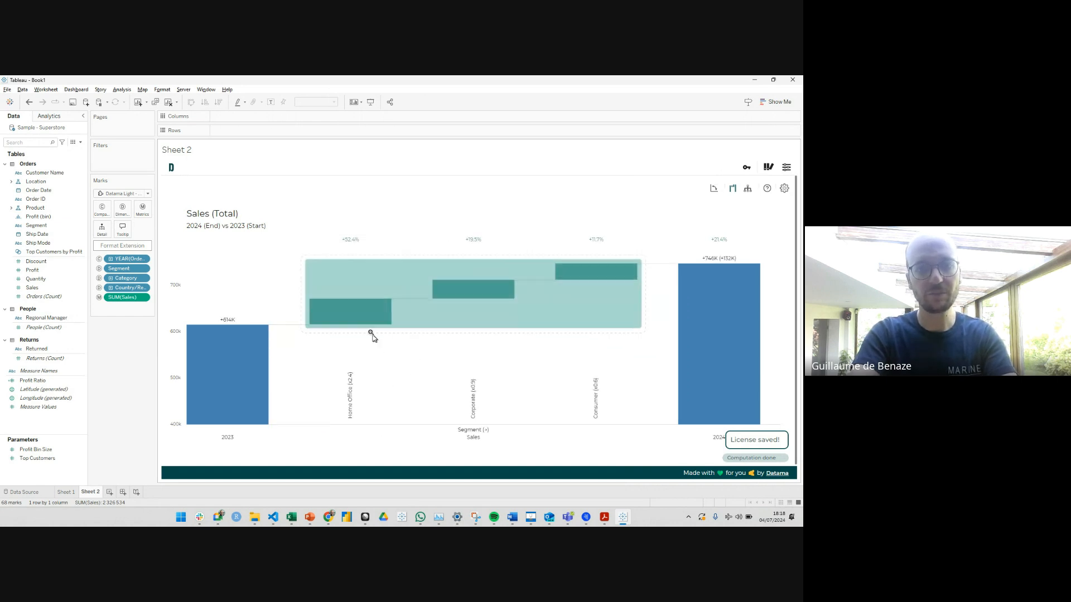
# - Check the split and display options of the Home Office bar, and collapse the Segment breakdown into a single Sales variation bar
pyautogui.click(360, 315)
pyautogui.moveTo(360, 318)
pyautogui.moveTo(390, 297)
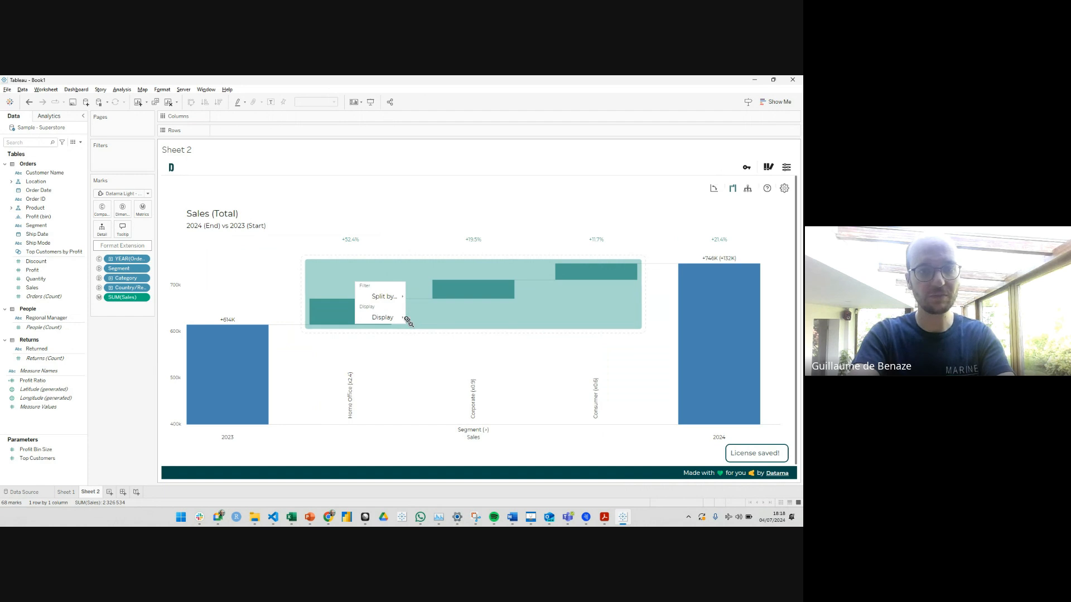
pyautogui.click(441, 321)
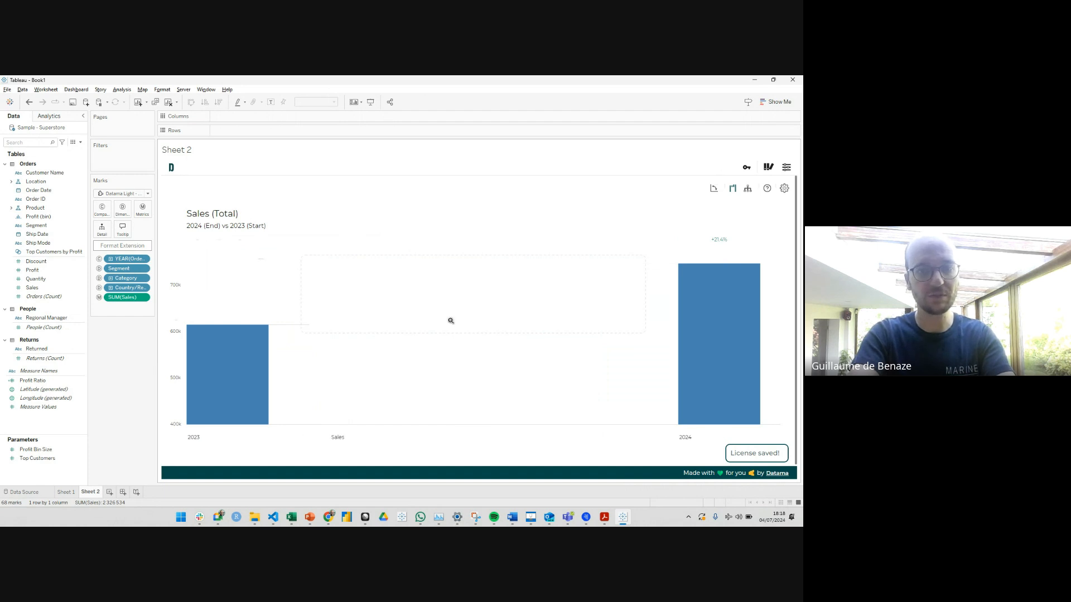
pyautogui.click(246, 372)
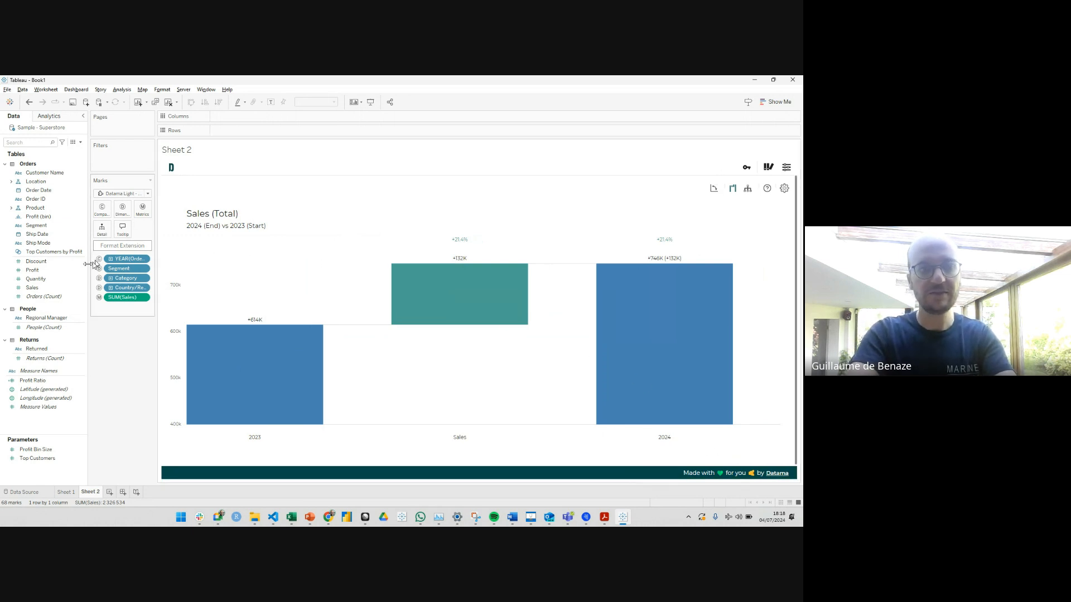
# - Set the extension's metrics to Quantity followed by Sales to decompose the variation into Quantity and Sales per Quantity
pyautogui.click(35, 279)
pyautogui.moveTo(34, 280); pyautogui.dragTo(140, 213)
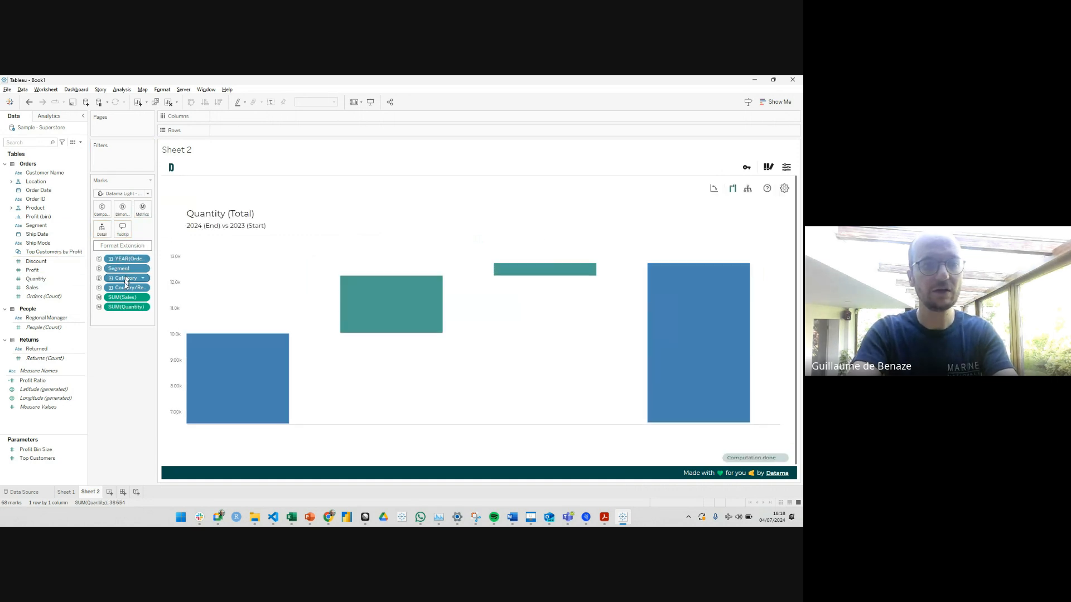
pyautogui.moveTo(126, 307); pyautogui.dragTo(119, 300)
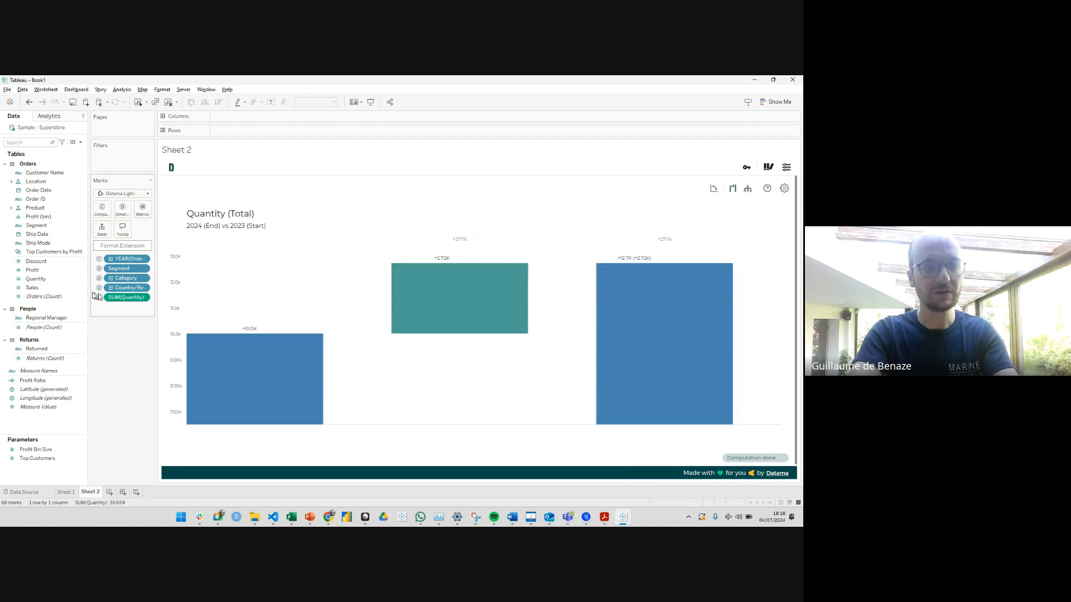
pyautogui.moveTo(33, 287); pyautogui.dragTo(137, 219)
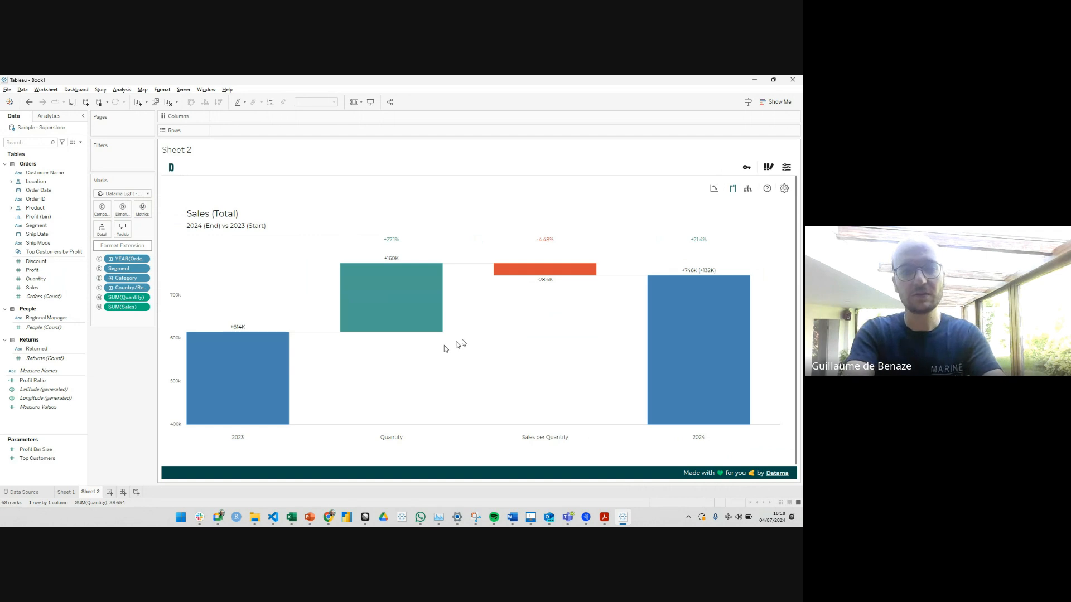
# - Preview the Sales decomposition as a KPI tree and in horizontal orientation, returning to the vertical waterfall to examine its variation bars
pyautogui.click(748, 193)
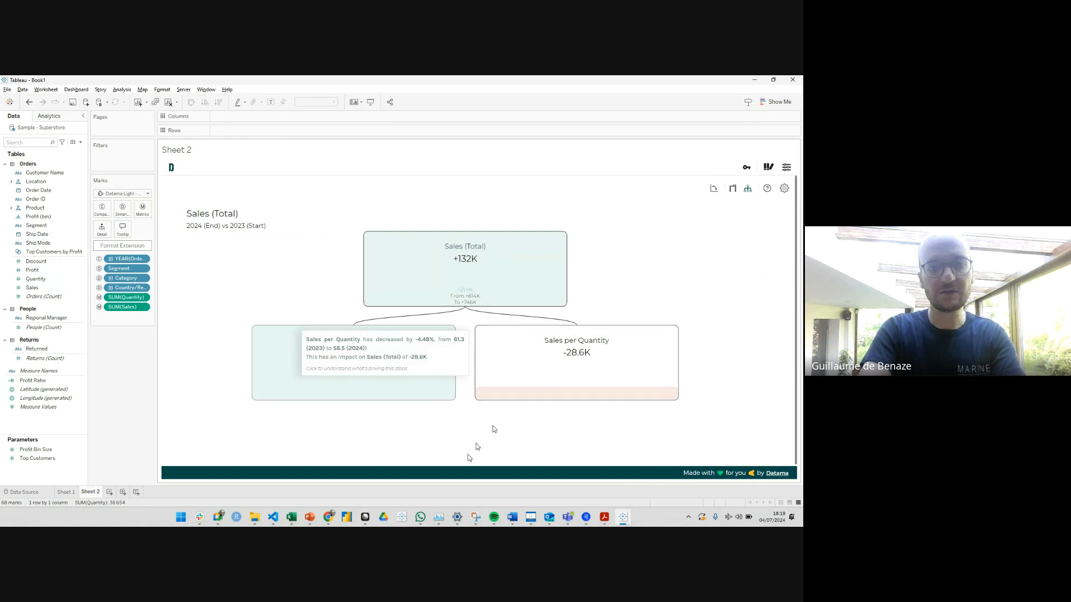
pyautogui.click(715, 190)
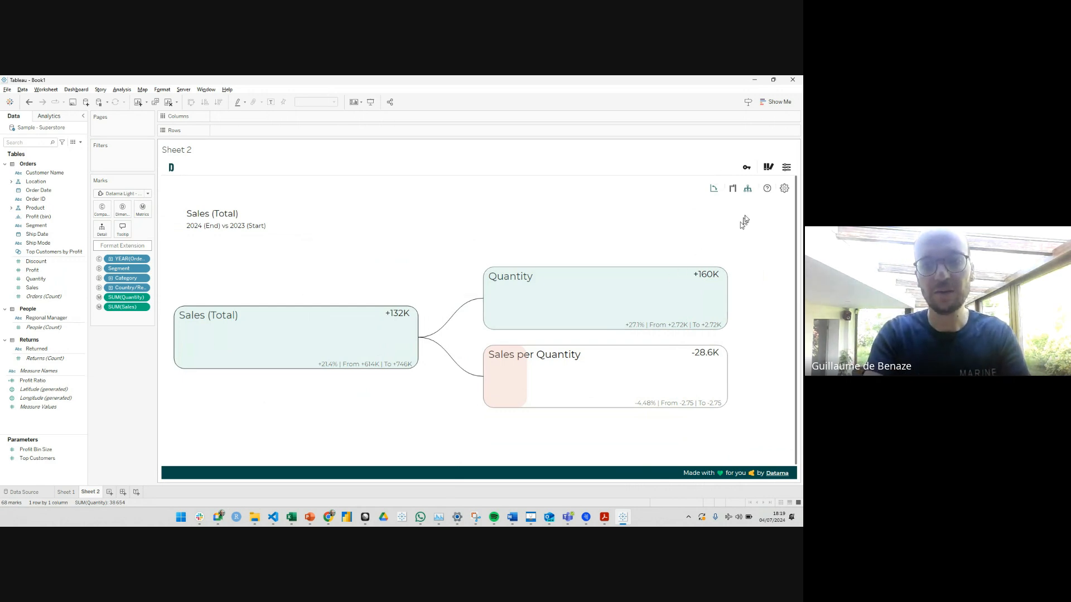
pyautogui.click(733, 190)
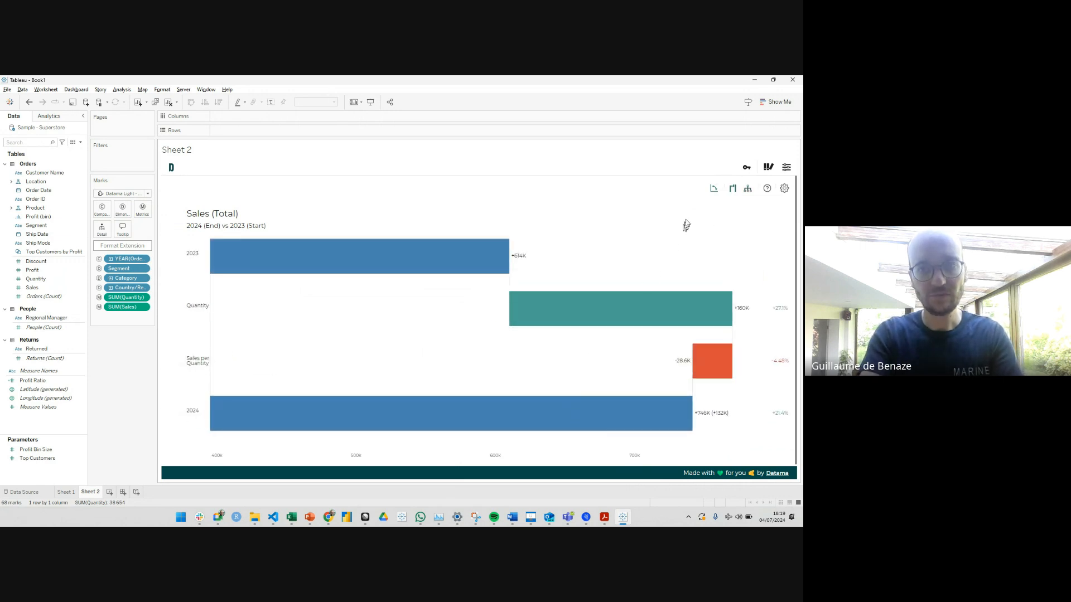
pyautogui.click(713, 190)
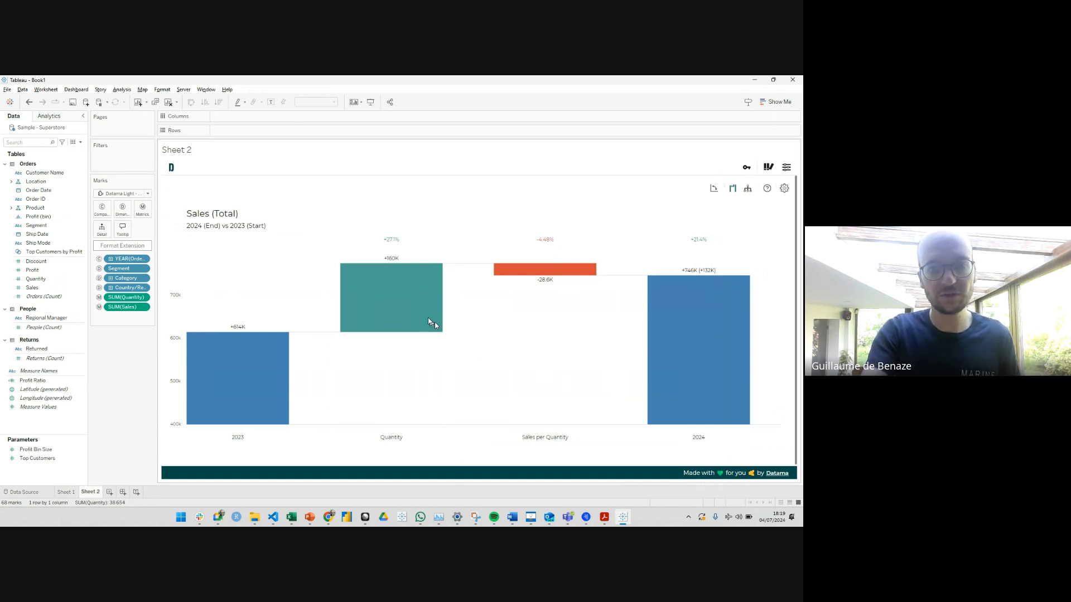
pyautogui.moveTo(409, 311)
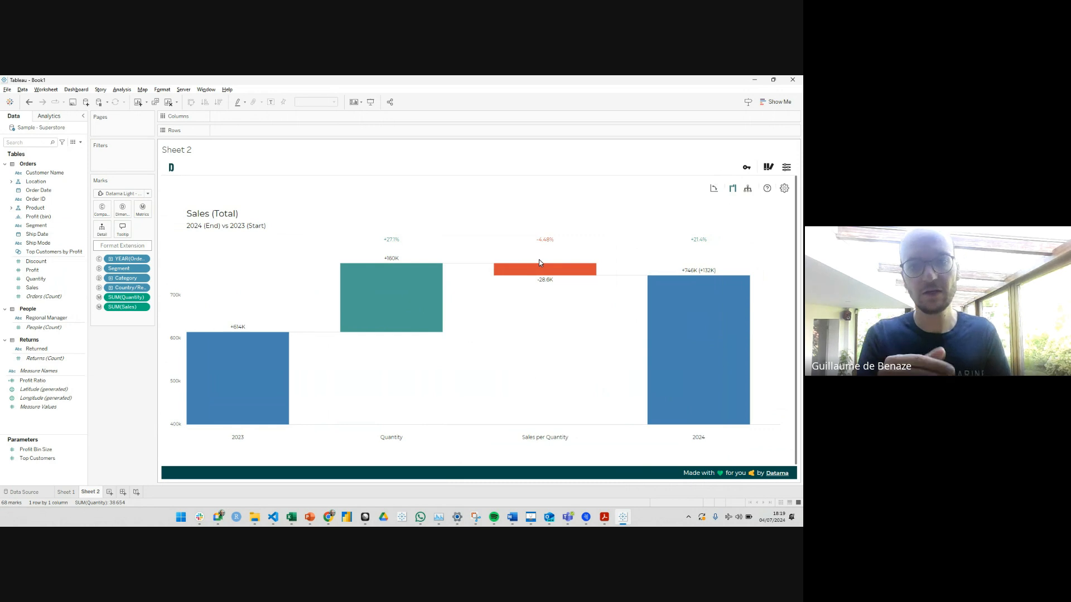
pyautogui.moveTo(544, 269)
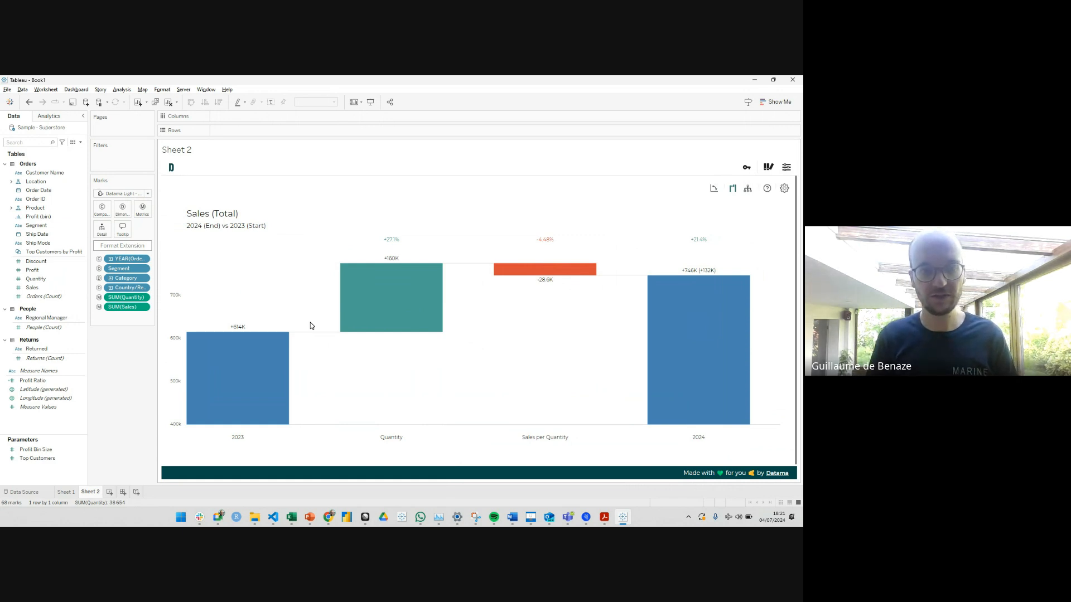
# - Switch from Tableau to another open window
pyautogui.hotkey('alt', 'Tab')
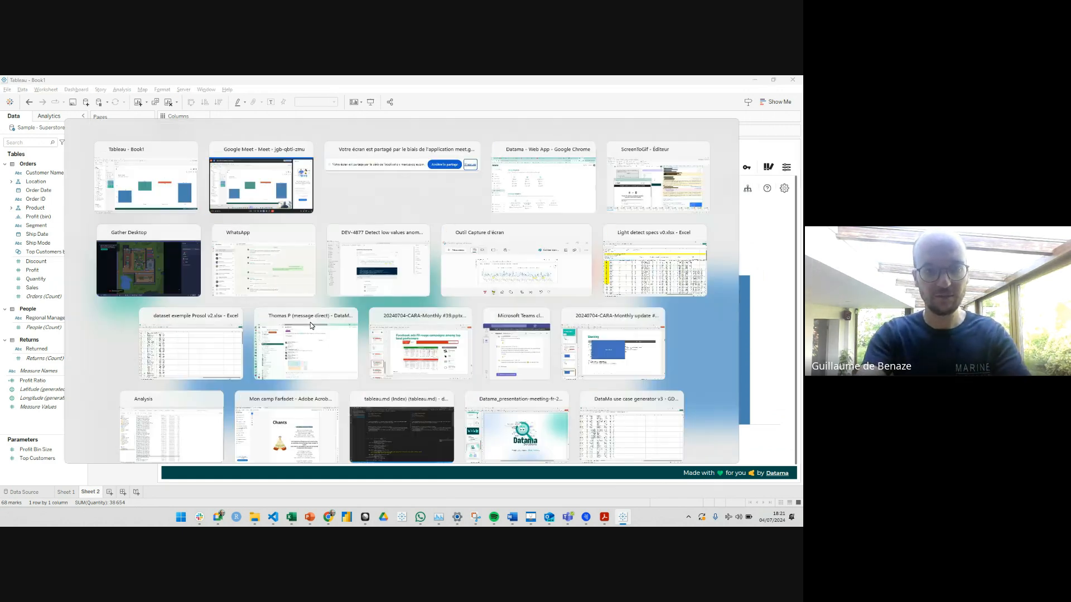